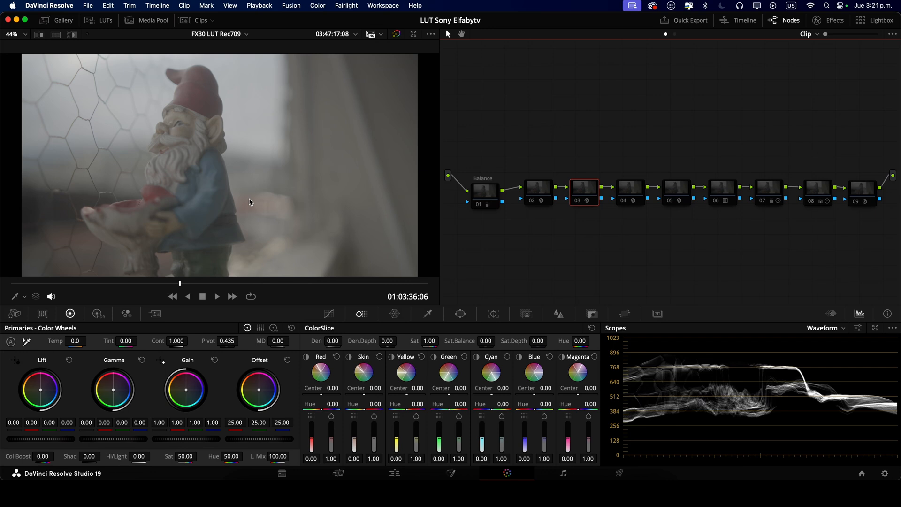
# Enable node 07 and reset its existing grade
pyautogui.click(766, 196)
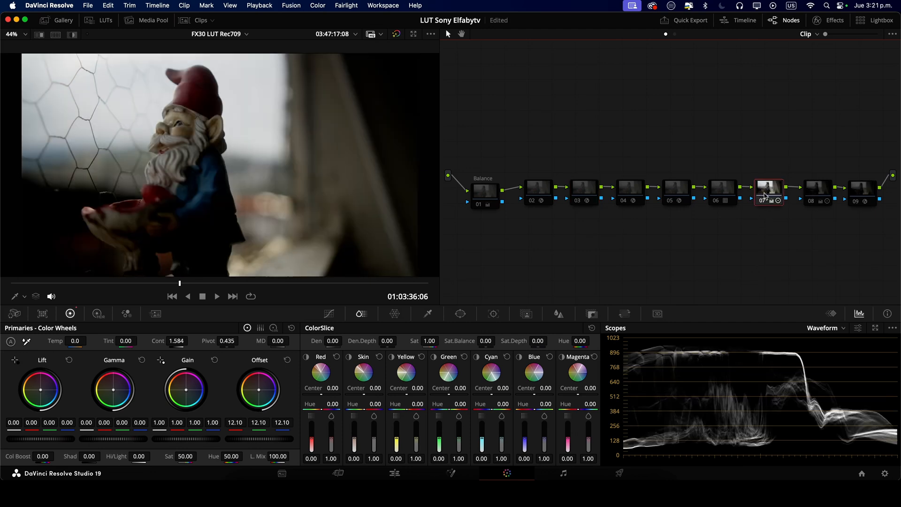
pyautogui.rightClick(764, 195)
pyautogui.click(780, 207)
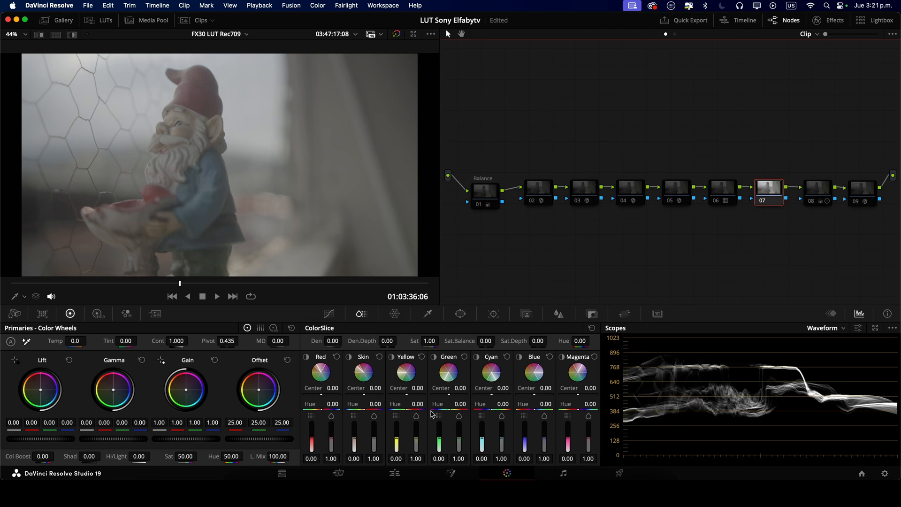
# Grade node 07 with Lift -0.18, Gamma -0.01, Saturation 67.80 and Contrast 1.132, raising Gain to 1.12 and slightly beyond
pyautogui.moveTo(161, 443); pyautogui.dragTo(188, 442)
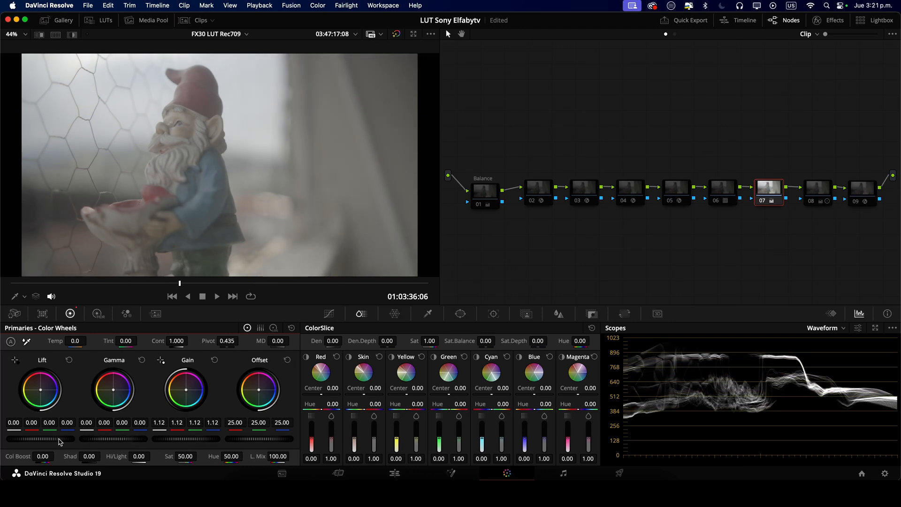
pyautogui.moveTo(41, 439); pyautogui.dragTo(8, 439)
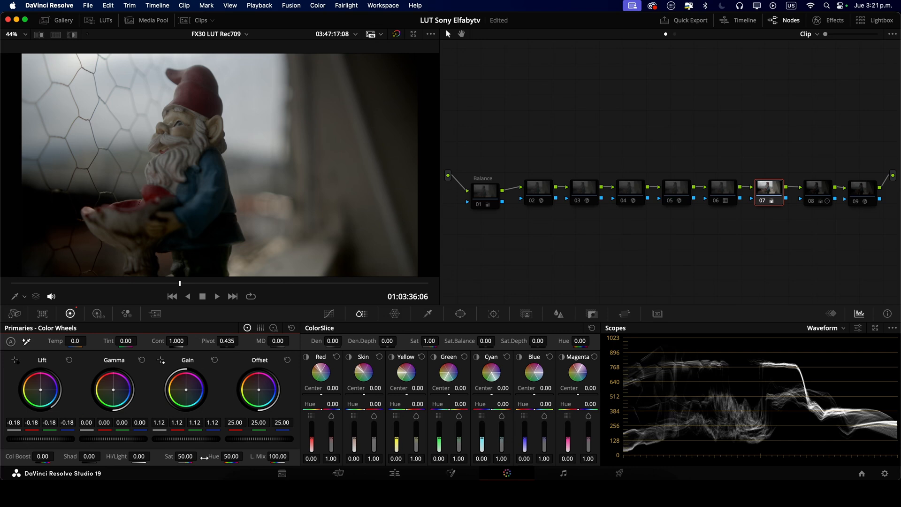
pyautogui.moveTo(200, 456); pyautogui.dragTo(200, 455)
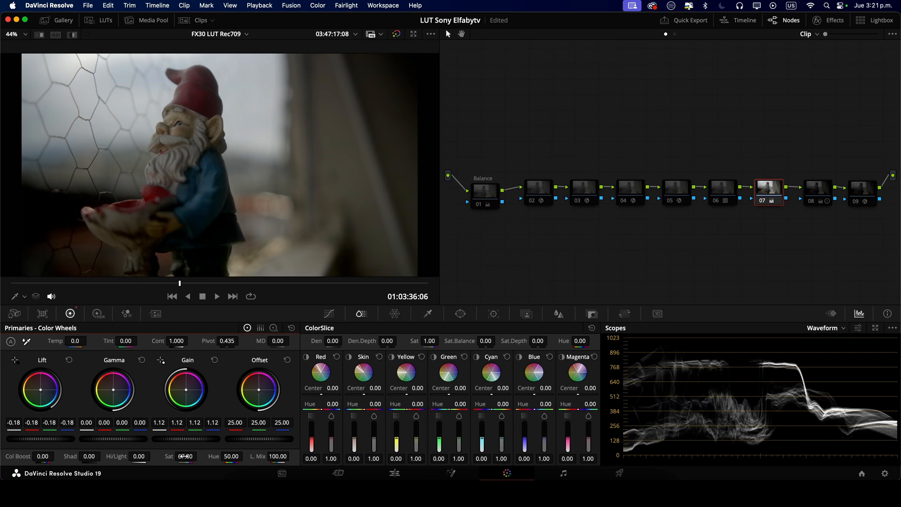
pyautogui.moveTo(176, 341); pyautogui.dragTo(191, 340)
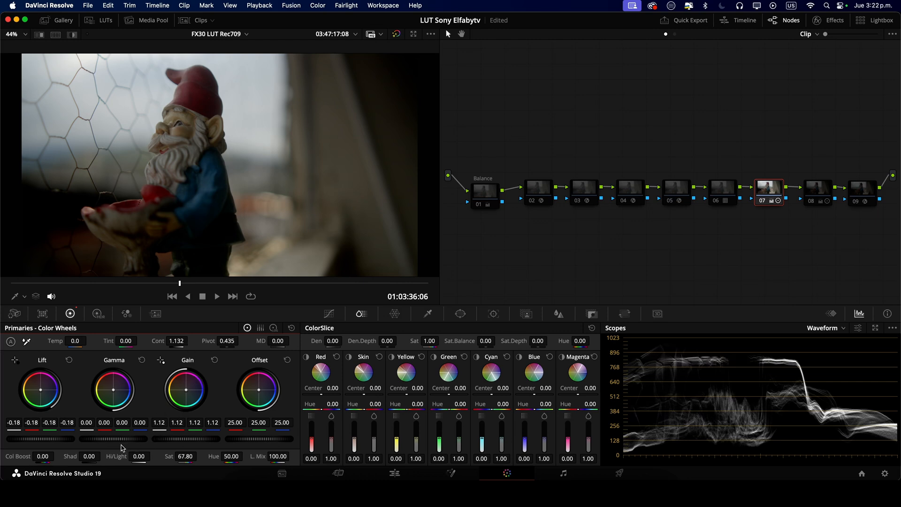
pyautogui.moveTo(112, 439); pyautogui.dragTo(109, 439)
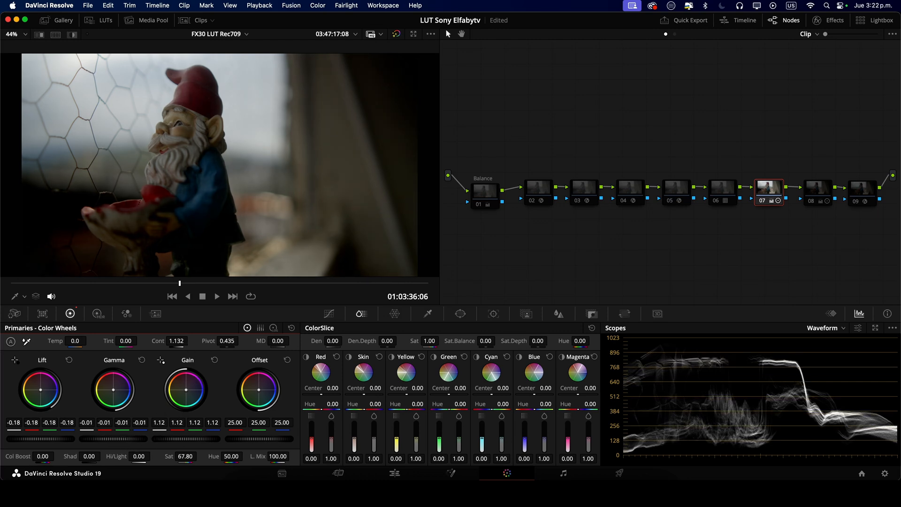
pyautogui.moveTo(205, 439); pyautogui.dragTo(214, 439)
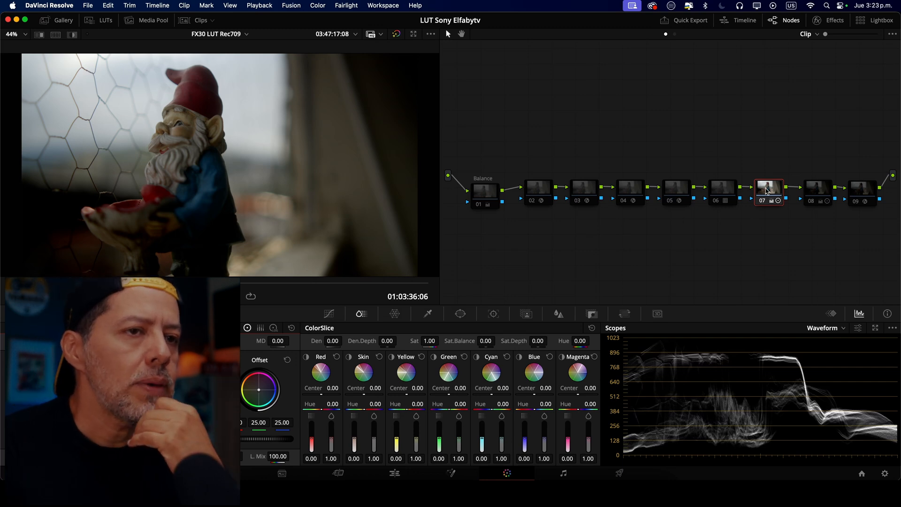
# Disable node 07 and enable node 09 at the end of the node chain
pyautogui.click(762, 202)
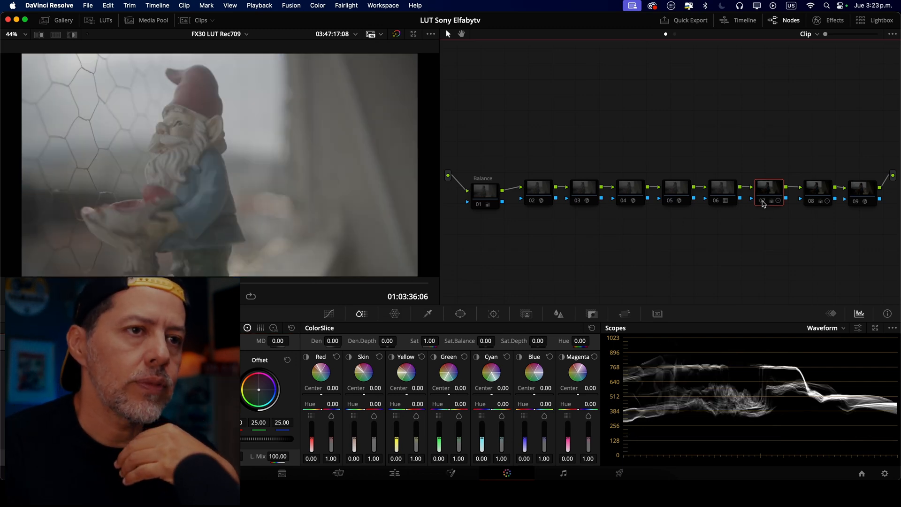
pyautogui.hscroll(3, 719, 259)
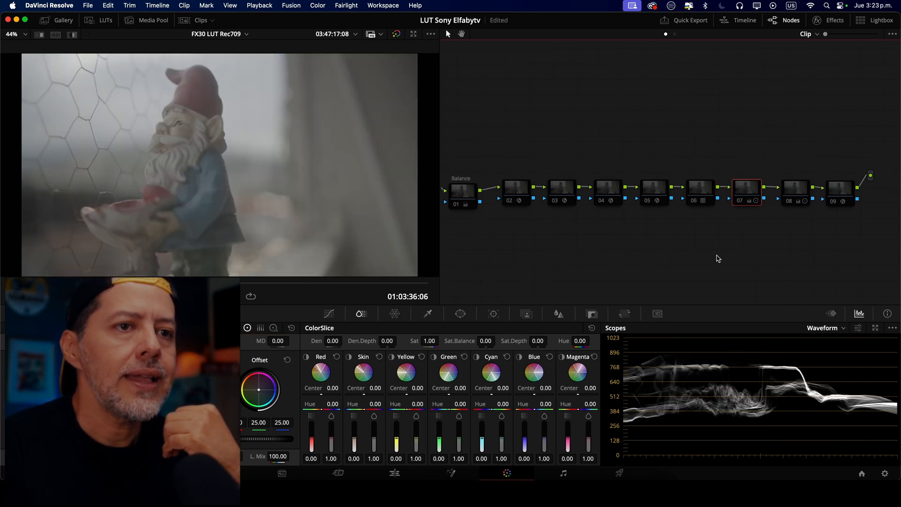
pyautogui.click(808, 203)
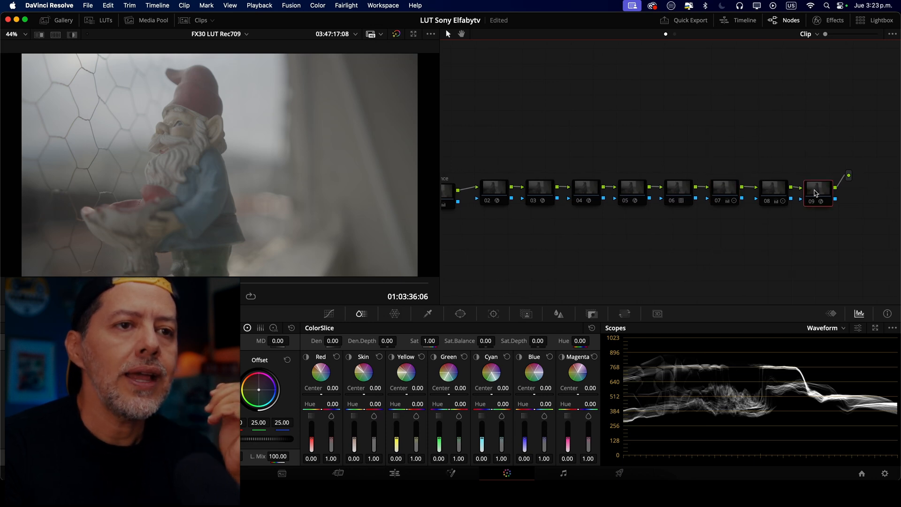
pyautogui.click(811, 202)
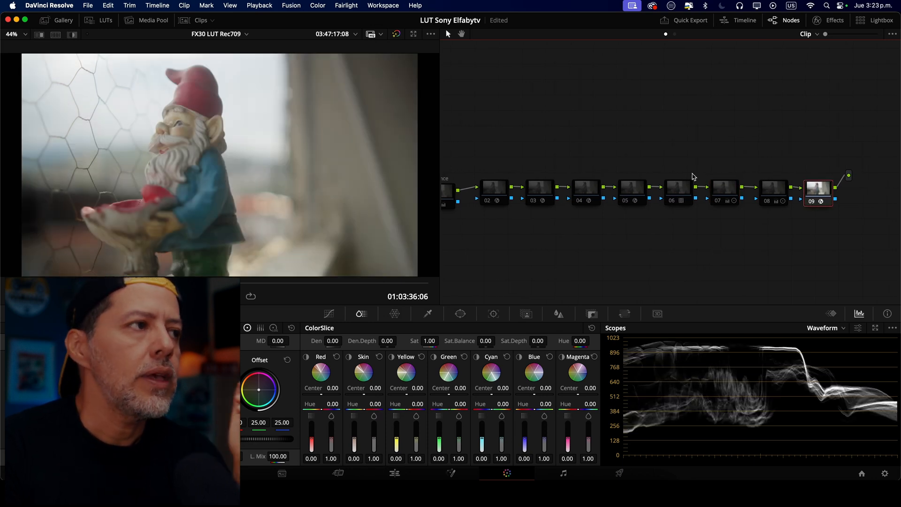
# Reset node 09 and apply the Color Space Transform effect to it
pyautogui.rightClick(826, 193)
pyautogui.click(831, 198)
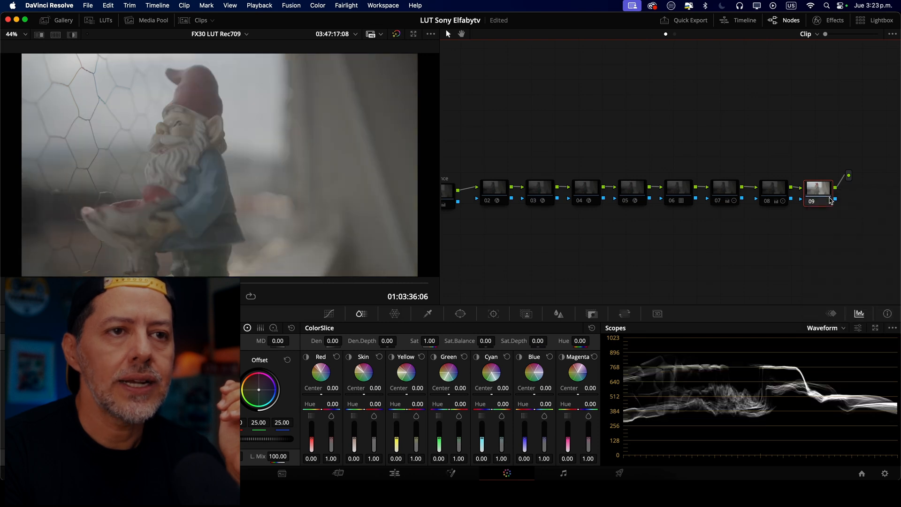
pyautogui.moveTo(823, 194); pyautogui.dragTo(818, 195)
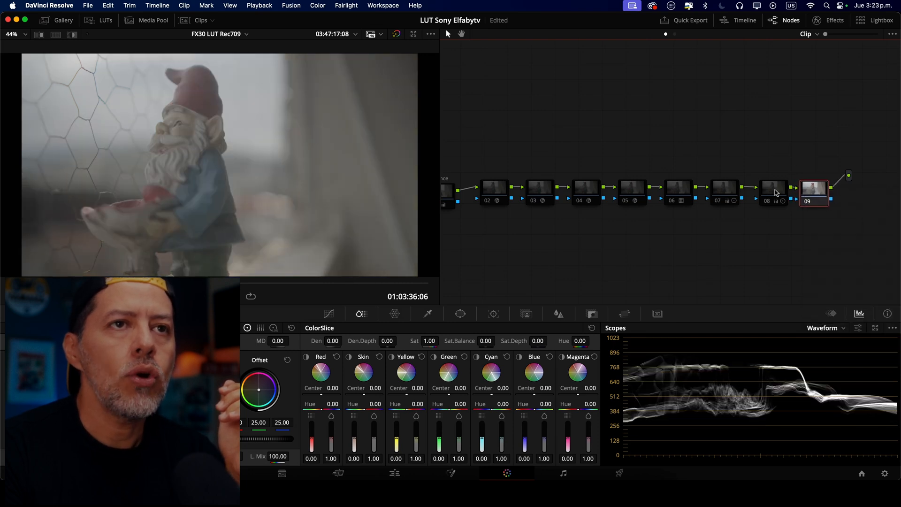
pyautogui.click(829, 21)
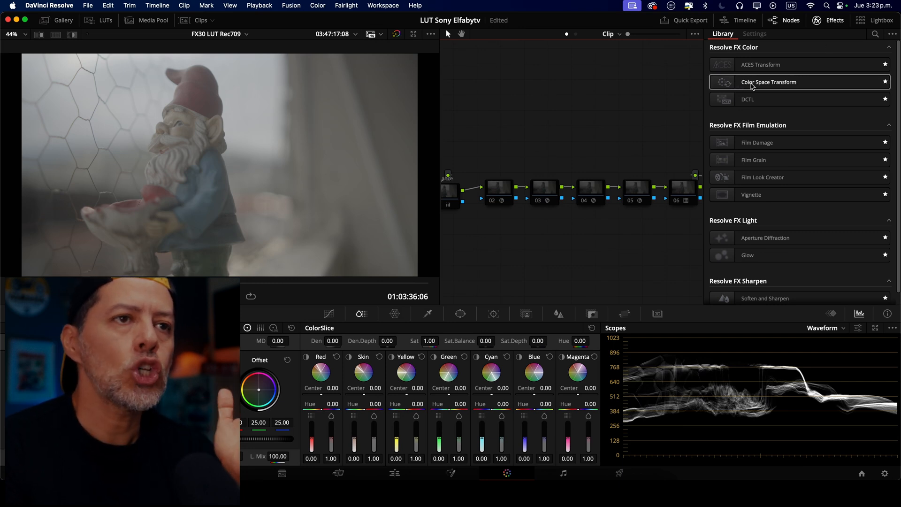
pyautogui.hscroll(5, 690, 127)
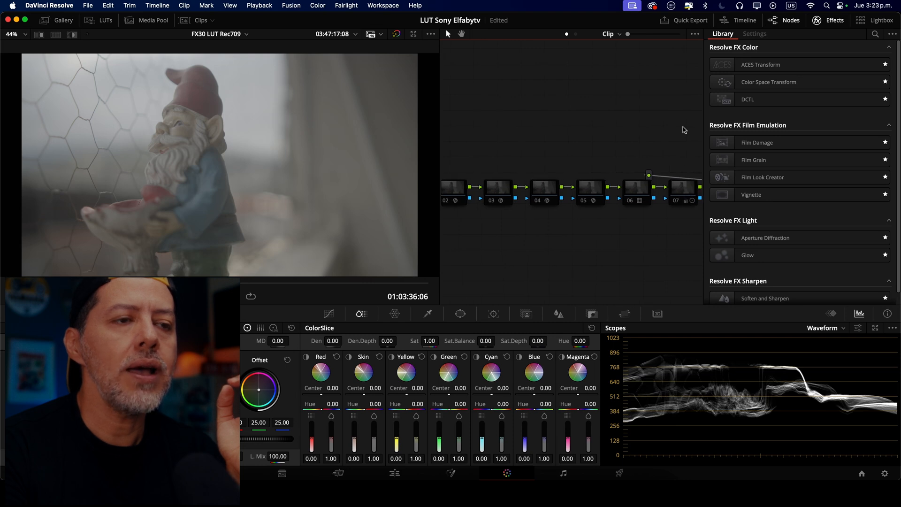
pyautogui.hscroll(4, 684, 130)
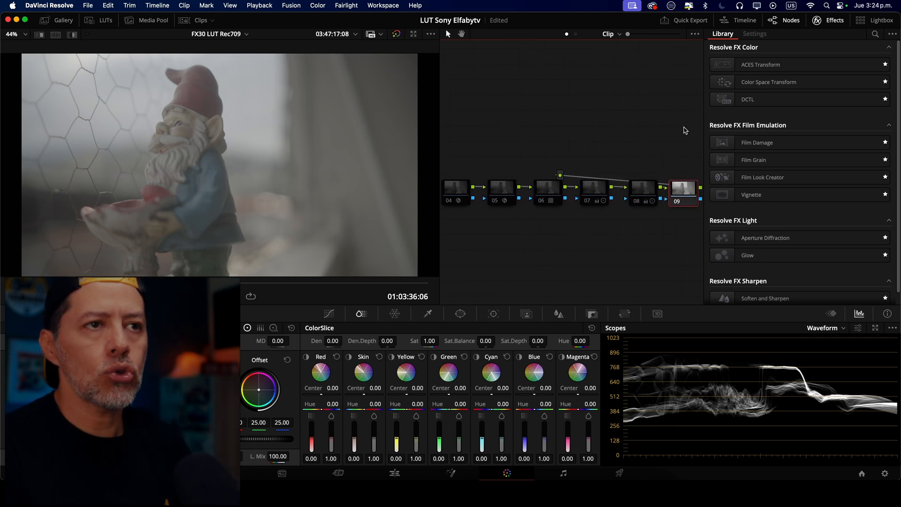
pyautogui.moveTo(772, 83); pyautogui.dragTo(687, 199)
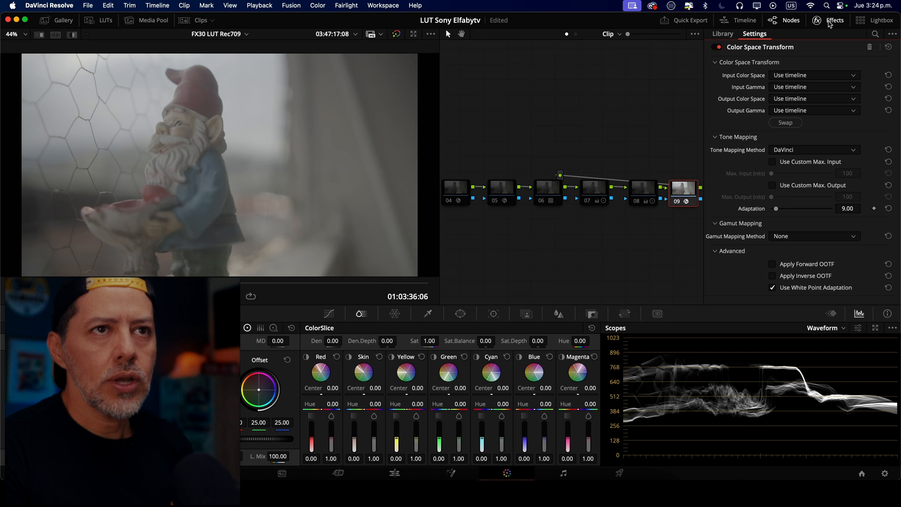
# Set the transform's input color space to Sony S-Gamut3.Cine and its input gamma to Sony S-Log3
pyautogui.click(825, 76)
pyautogui.scroll(-15, 829, 118)
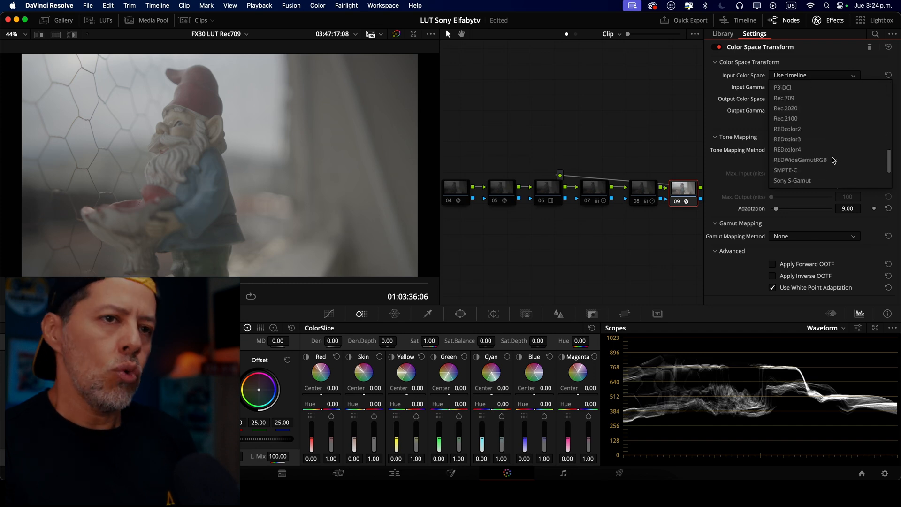
pyautogui.click(827, 151)
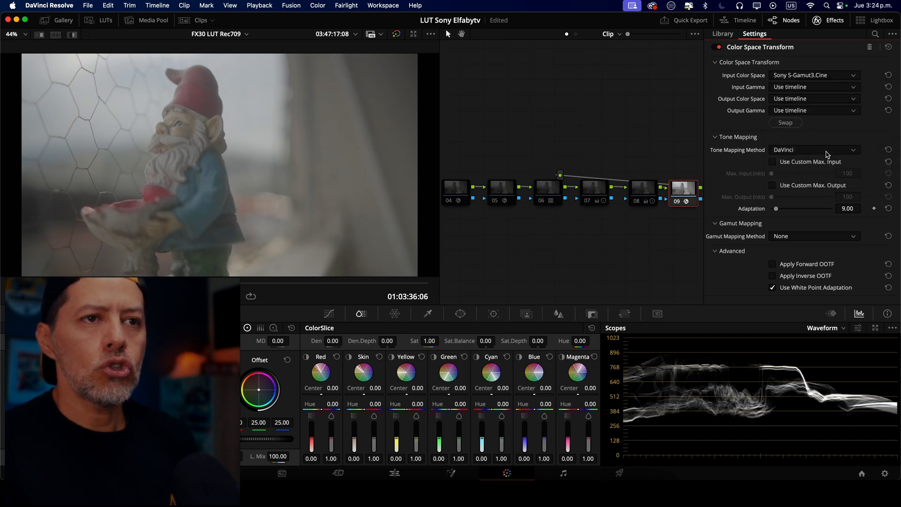
pyautogui.click(812, 88)
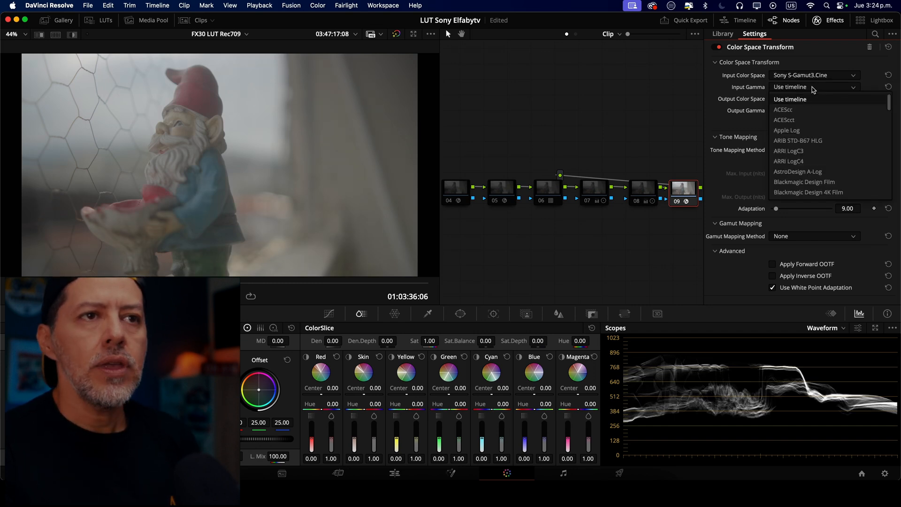
pyautogui.scroll(-15, 813, 160)
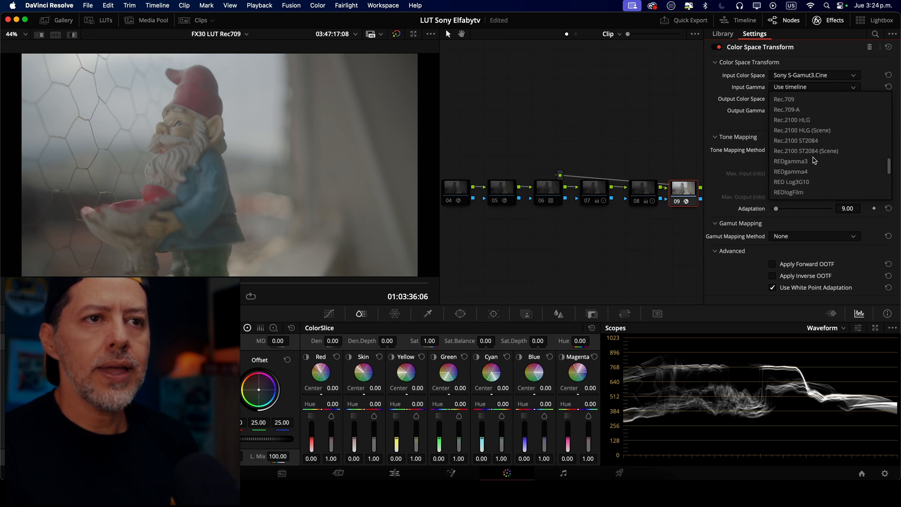
pyautogui.scroll(3, 813, 161)
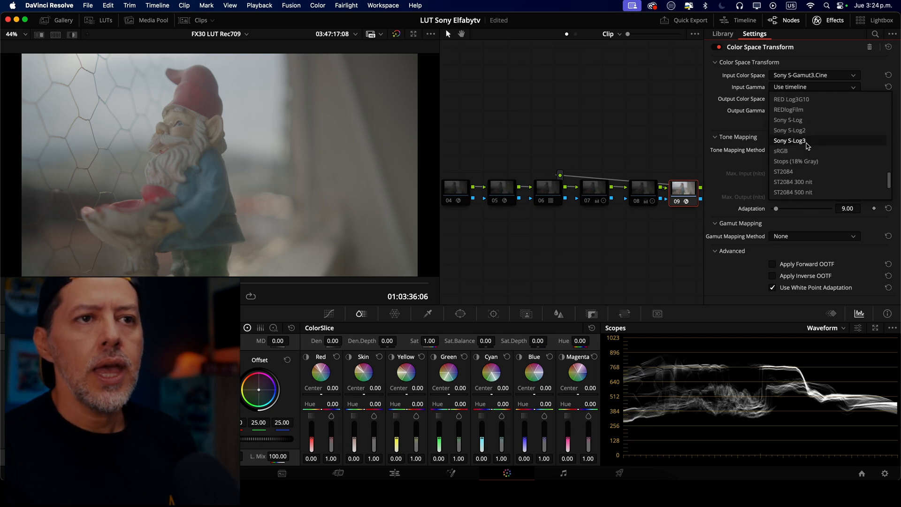
pyautogui.click(806, 141)
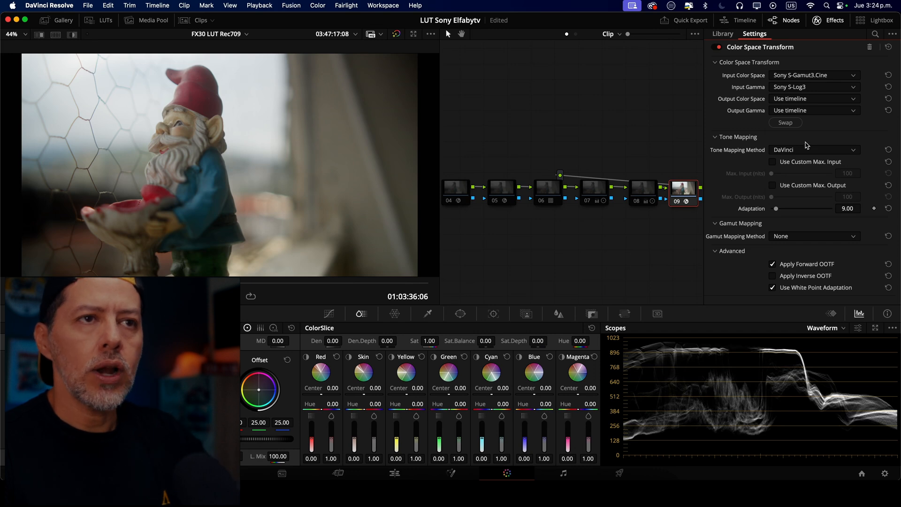
# Set the transform's output color space to Rec.709 and its output gamma to Gamma 2.4
pyautogui.click(815, 99)
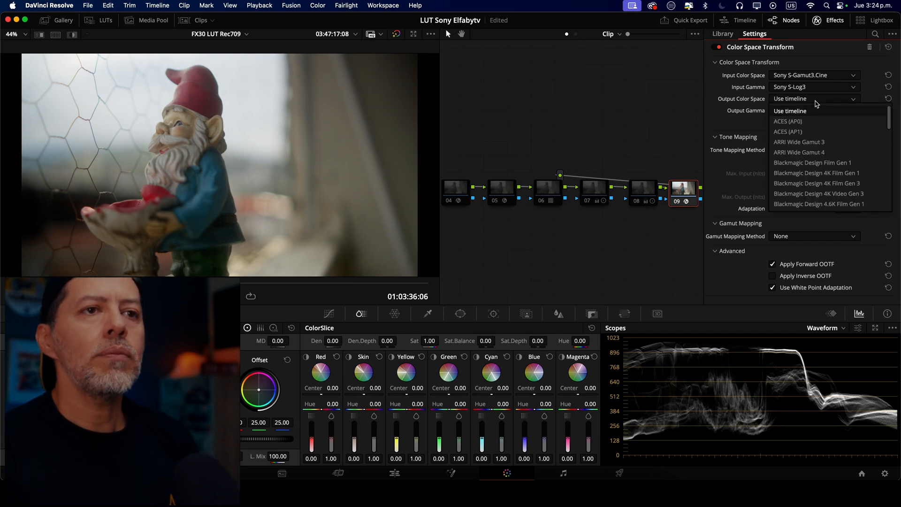
pyautogui.moveTo(889, 123); pyautogui.dragTo(882, 191)
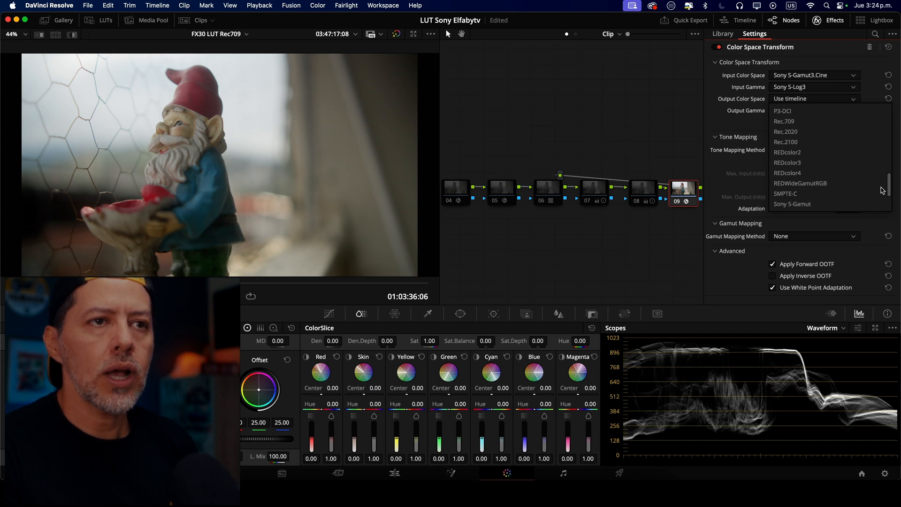
pyautogui.click(780, 121)
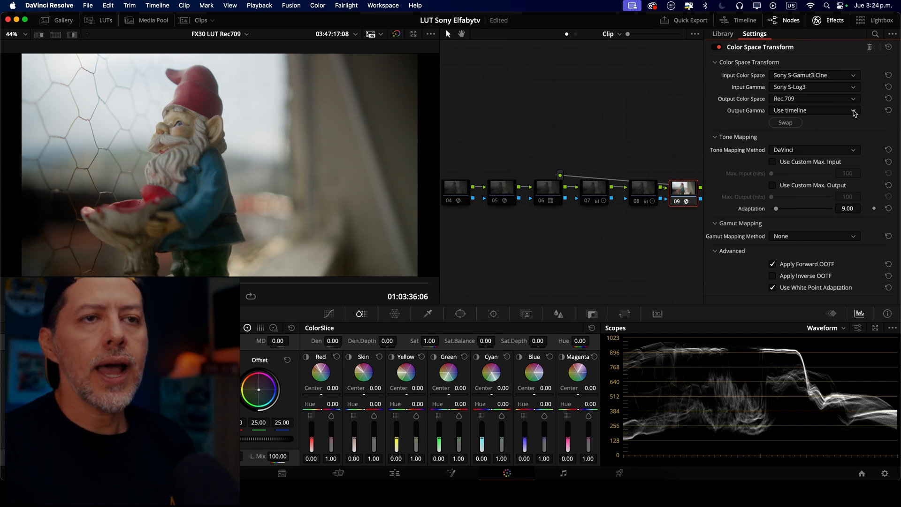
pyautogui.click(854, 113)
pyautogui.scroll(-2, 888, 134)
pyautogui.moveTo(889, 135); pyautogui.dragTo(888, 169)
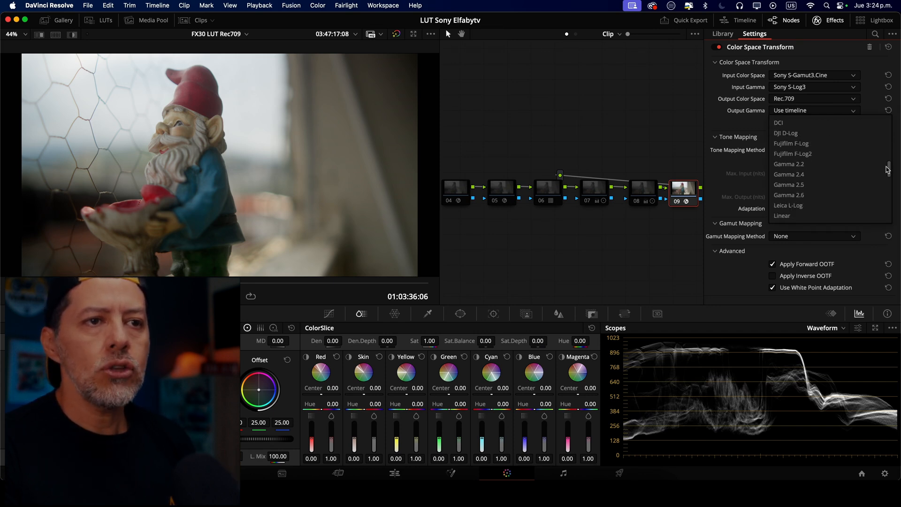
pyautogui.click(806, 176)
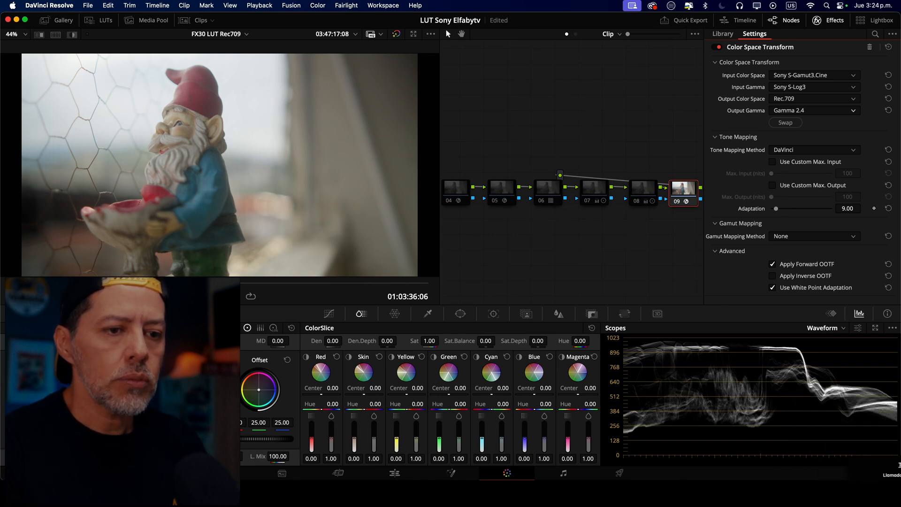
# Check the color management section of the project settings and leave without changing anything
pyautogui.moveTo(754, 482); pyautogui.dragTo(755, 498)
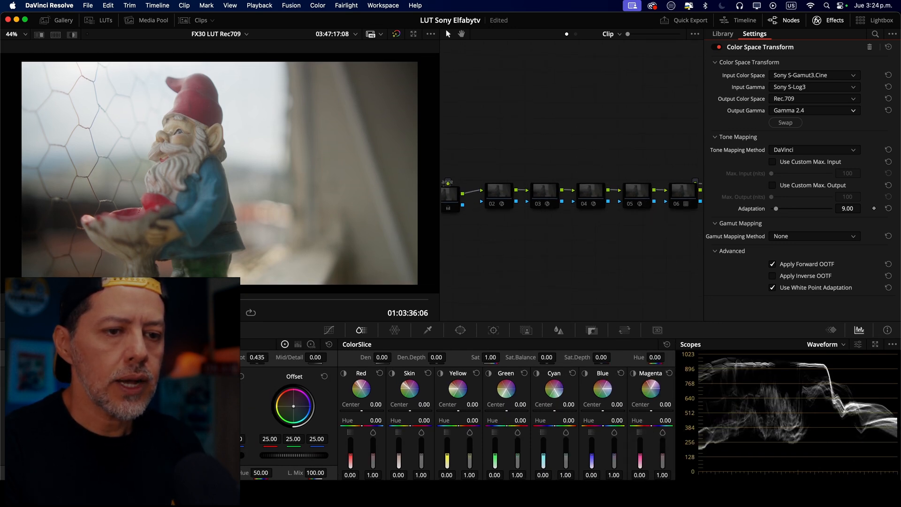
pyautogui.hotkey('shift', '9')
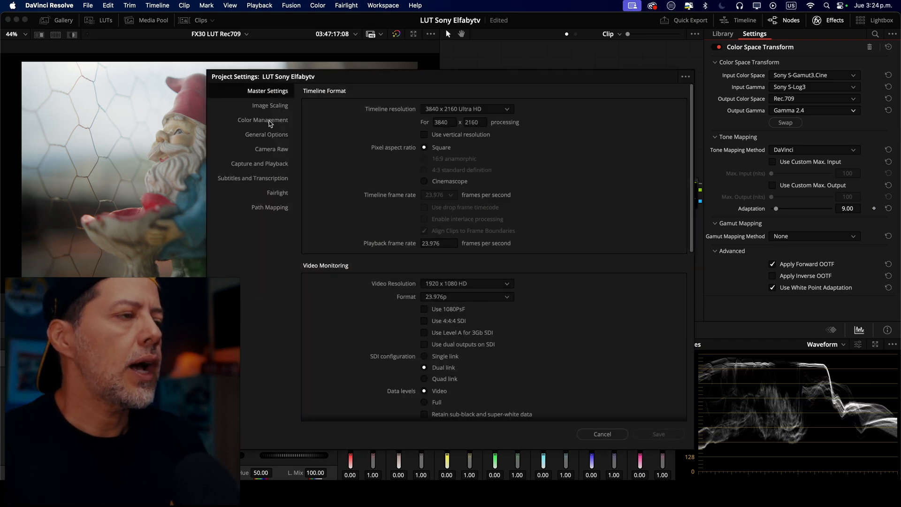
pyautogui.click(262, 123)
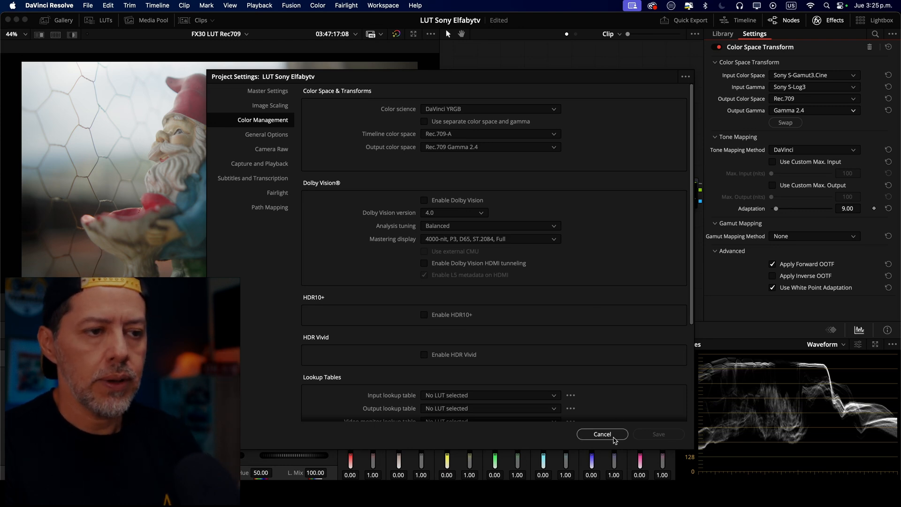
pyautogui.click(613, 436)
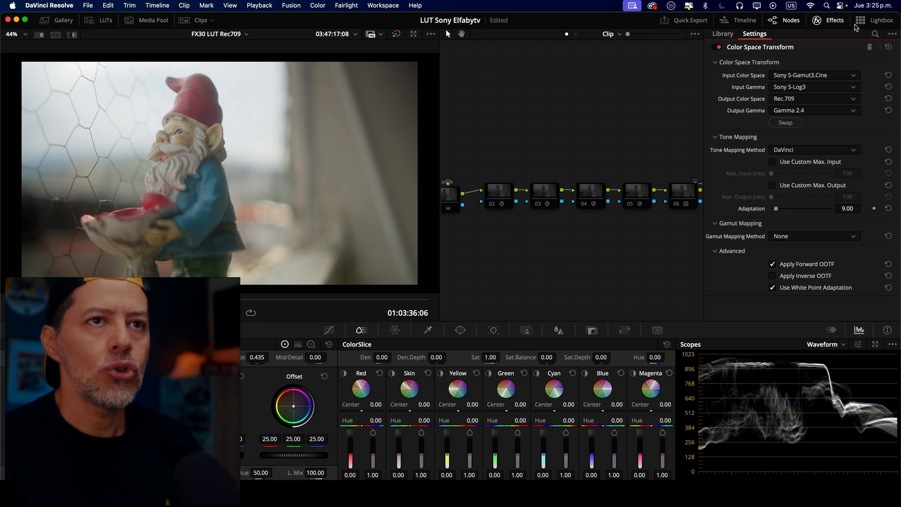
# Hide the effects and transform settings, and widen the viewer against the node graph
pyautogui.click(834, 21)
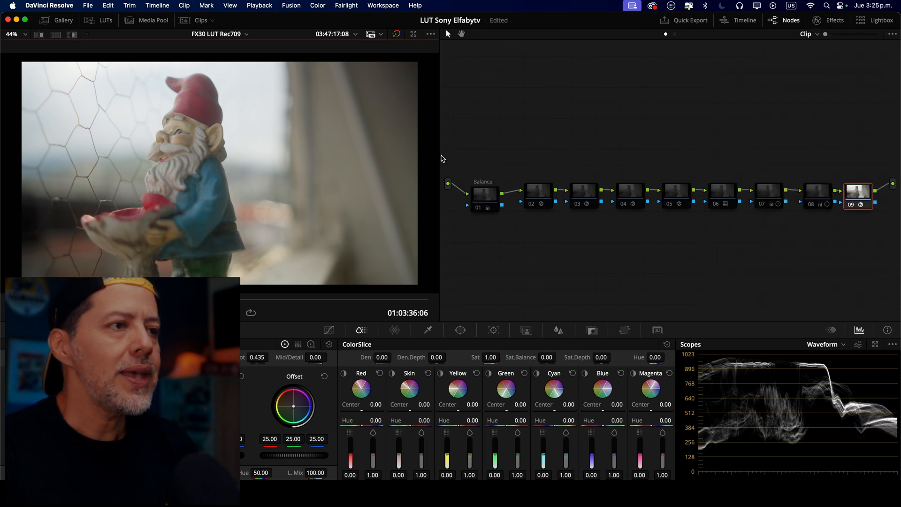
pyautogui.moveTo(442, 158); pyautogui.dragTo(496, 159)
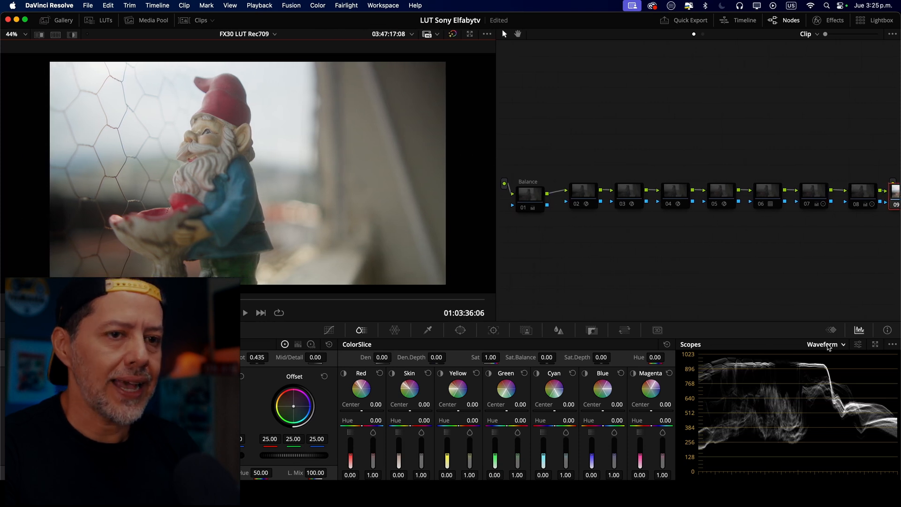
# Open the waveform scope in its own floating window and place it below the node graph
pyautogui.click(874, 344)
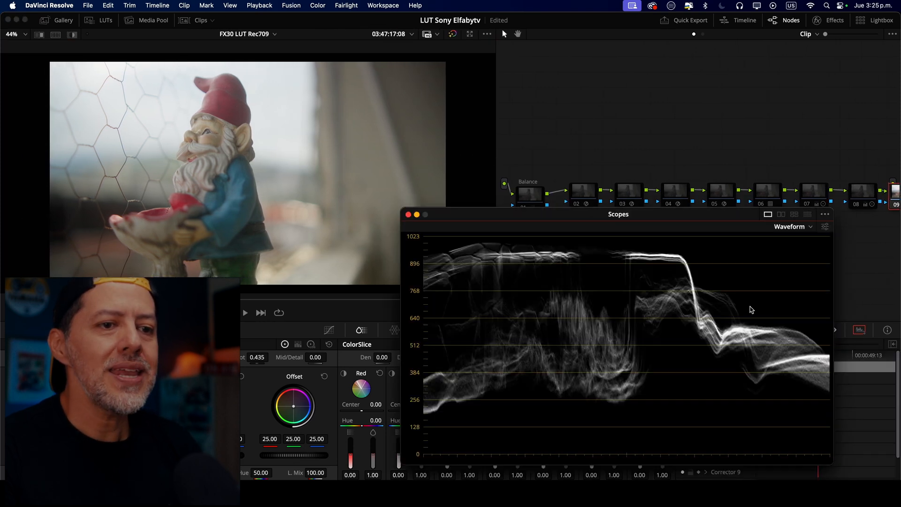
pyautogui.moveTo(529, 219); pyautogui.dragTo(580, 250)
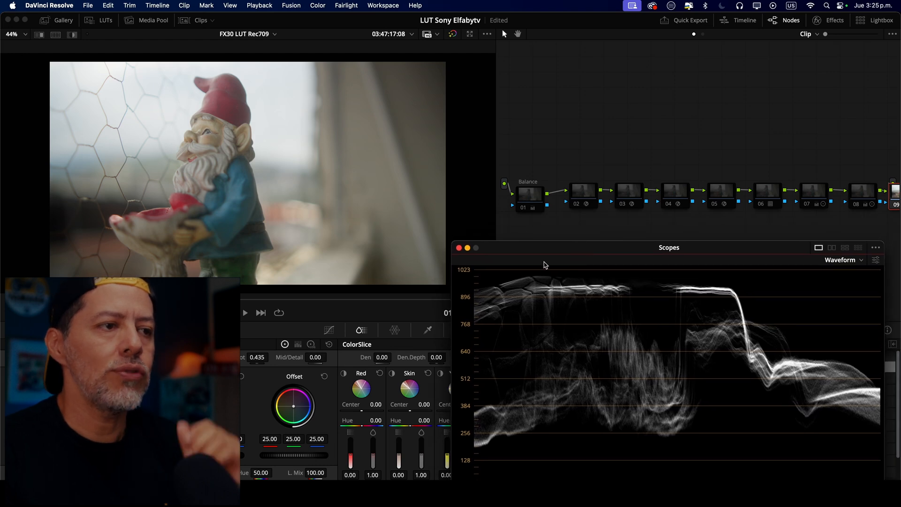
pyautogui.moveTo(451, 242); pyautogui.dragTo(449, 240)
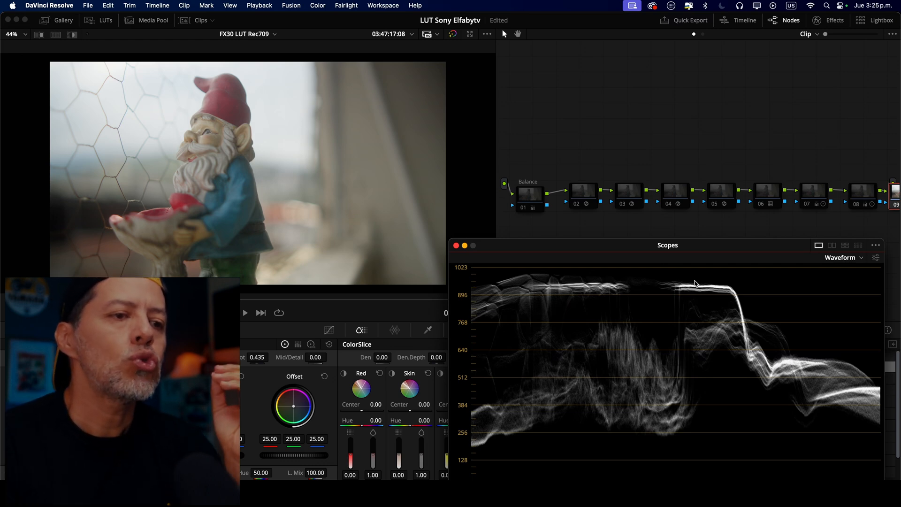
# Enable node 08, just before the Color Space Transform node, and reset its grade
pyautogui.hscroll(2, 781, 136)
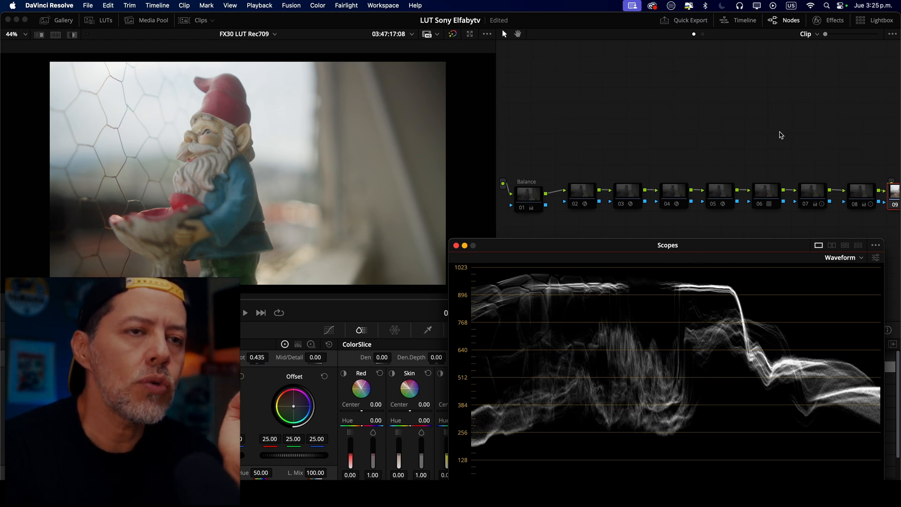
pyautogui.hscroll(5, 781, 135)
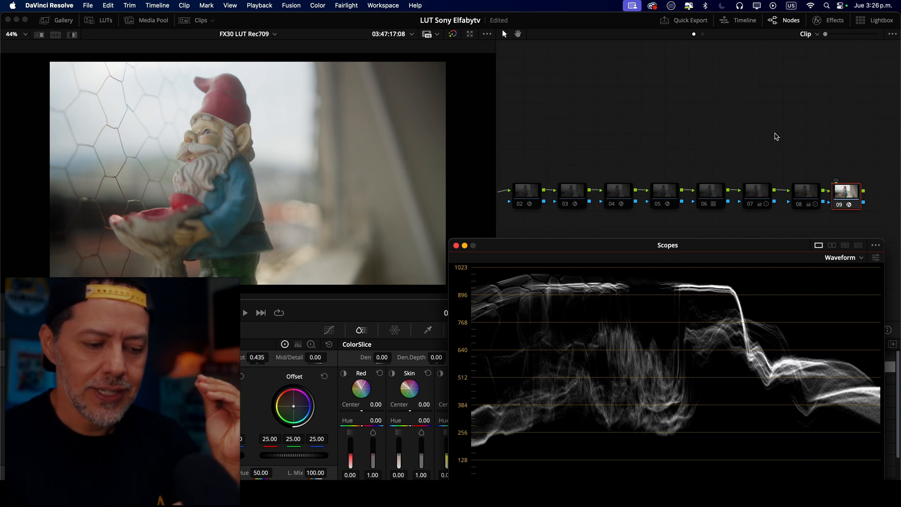
pyautogui.click(811, 198)
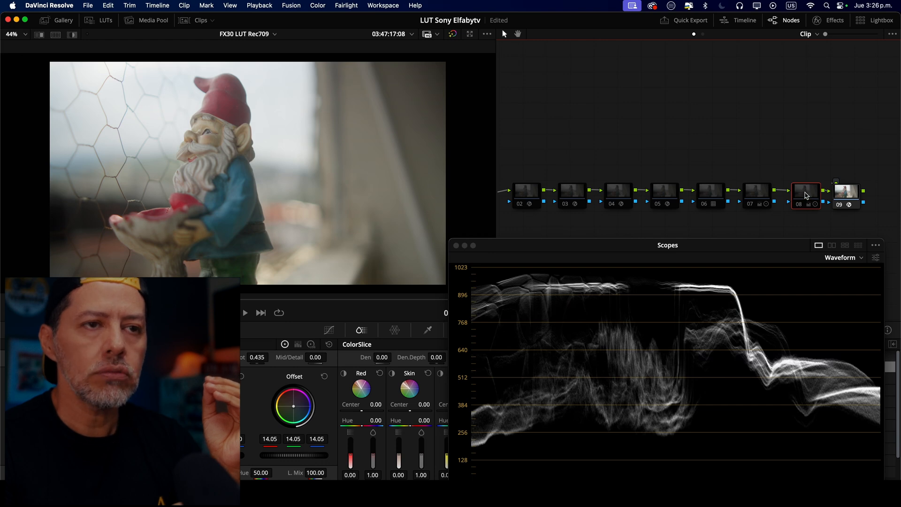
pyautogui.rightClick(809, 197)
pyautogui.click(808, 200)
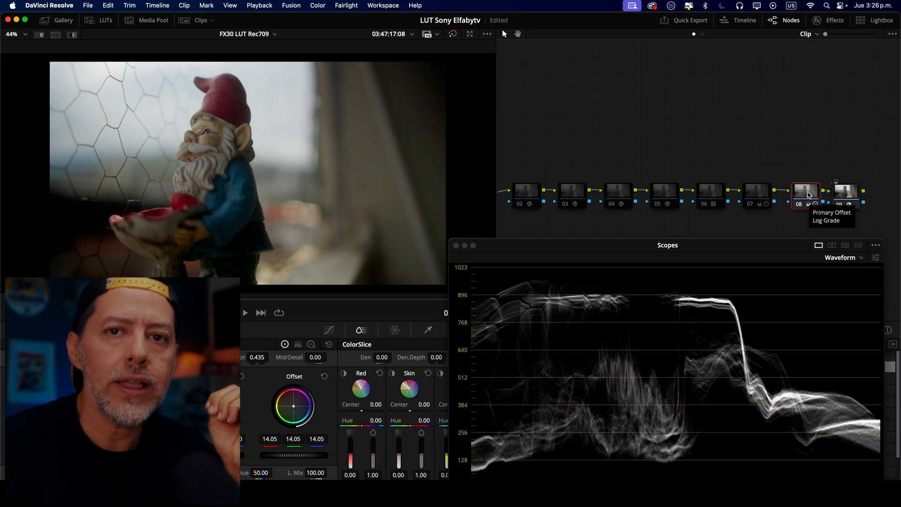
pyautogui.rightClick(806, 191)
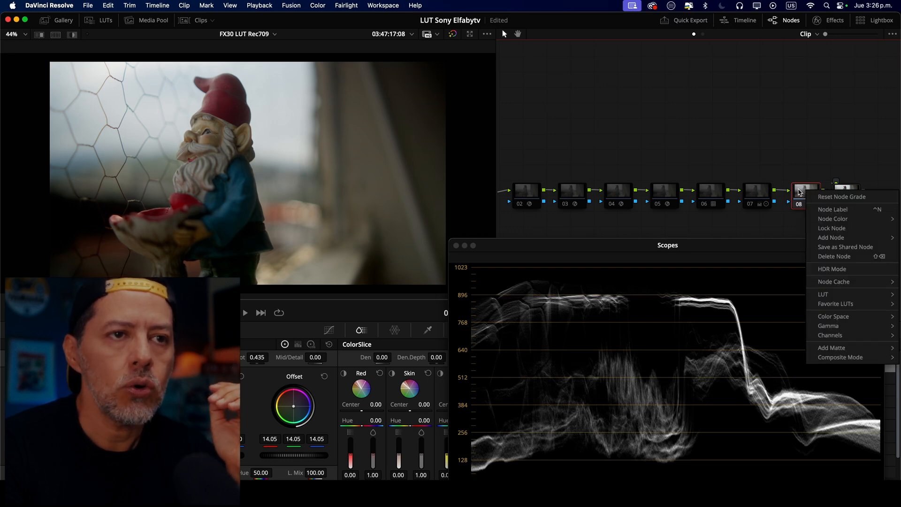
pyautogui.click(840, 196)
pyautogui.moveTo(809, 198); pyautogui.dragTo(798, 206)
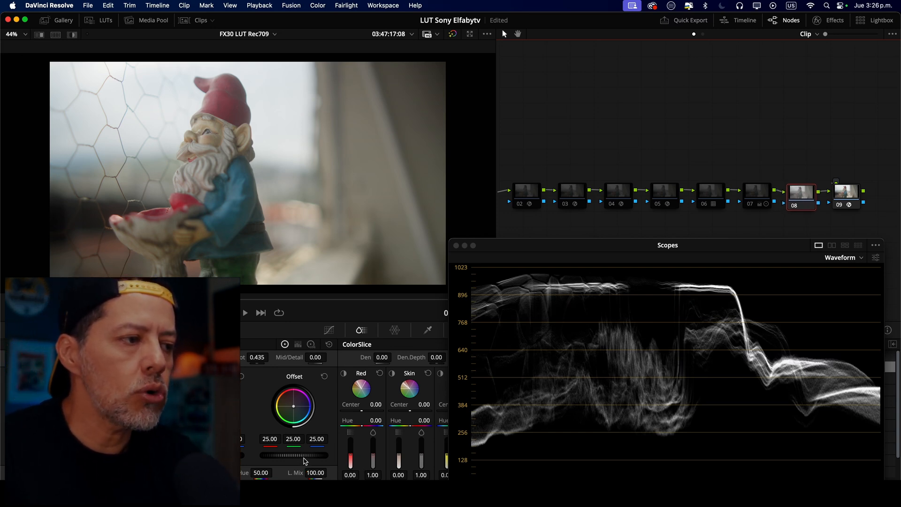
# Lower the offset of node 08 to 13.15 on all three channels
pyautogui.moveTo(321, 455); pyautogui.dragTo(266, 455)
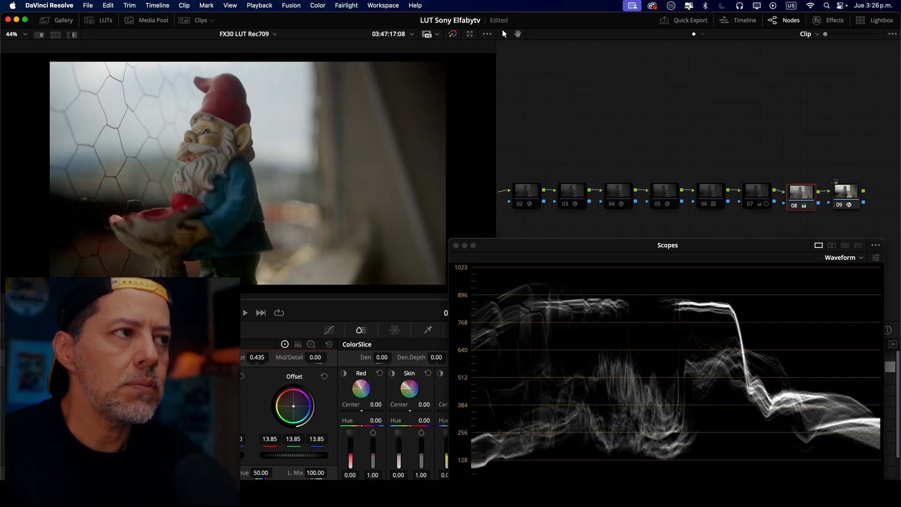
pyautogui.moveTo(267, 455)
pyautogui.mouseDown()
pyautogui.moveTo(334, 455)
pyautogui.moveTo(268, 456)
pyautogui.mouseUp()
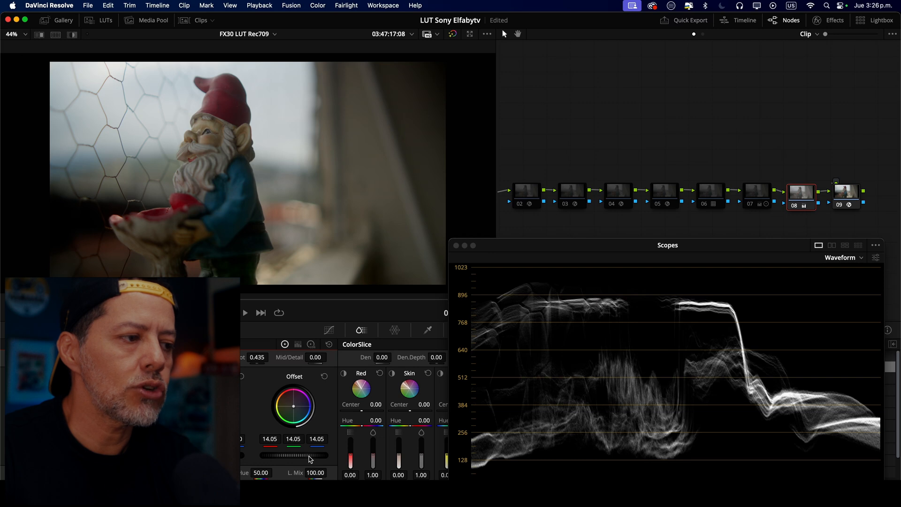
pyautogui.moveTo(269, 456); pyautogui.dragTo(264, 455)
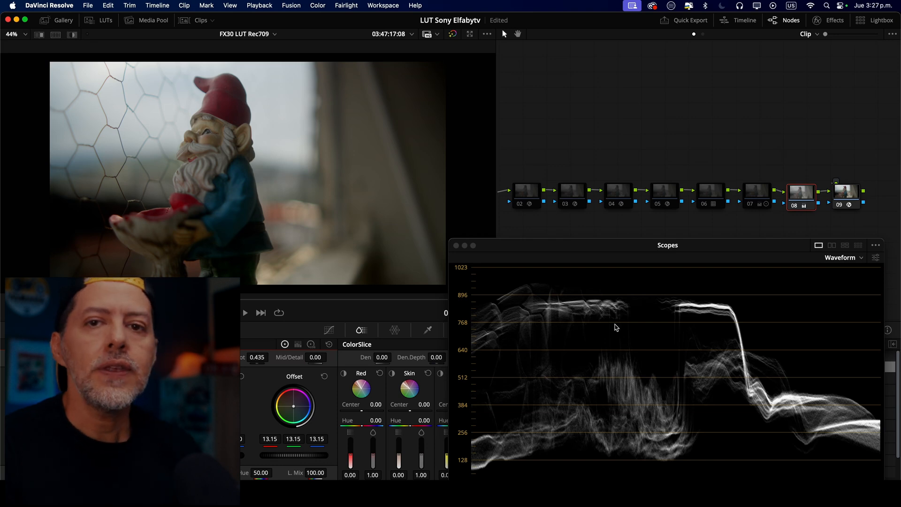
# Compare the image with node 08 off and on, and set that node's contrast to 1.042
pyautogui.moveTo(847, 197); pyautogui.dragTo(844, 198)
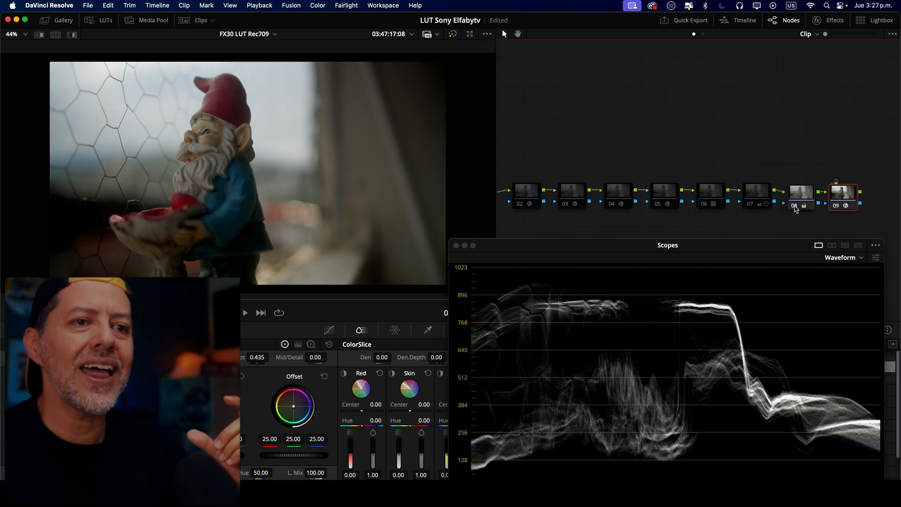
pyautogui.click(794, 206)
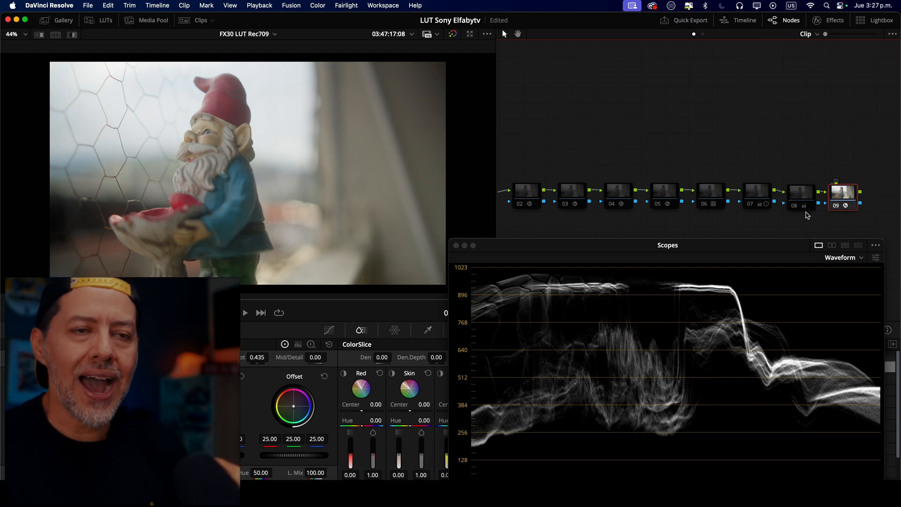
pyautogui.click(803, 199)
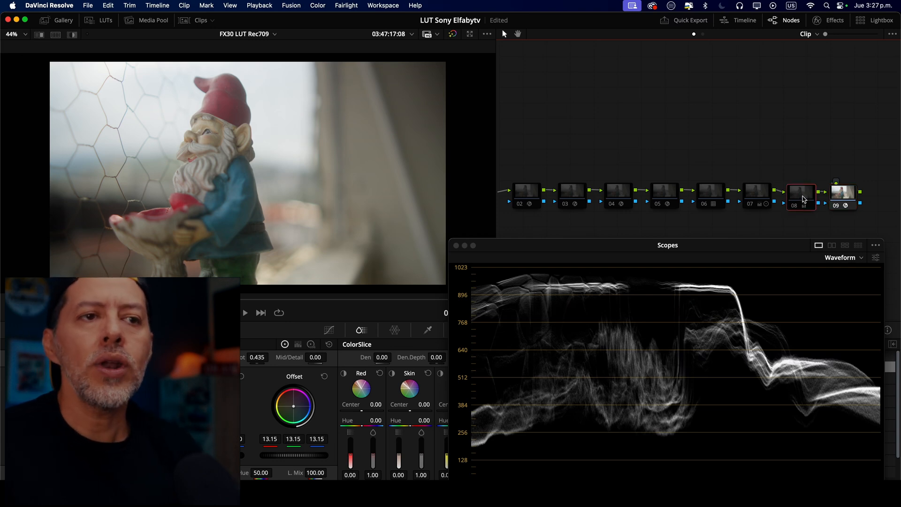
pyautogui.click(797, 206)
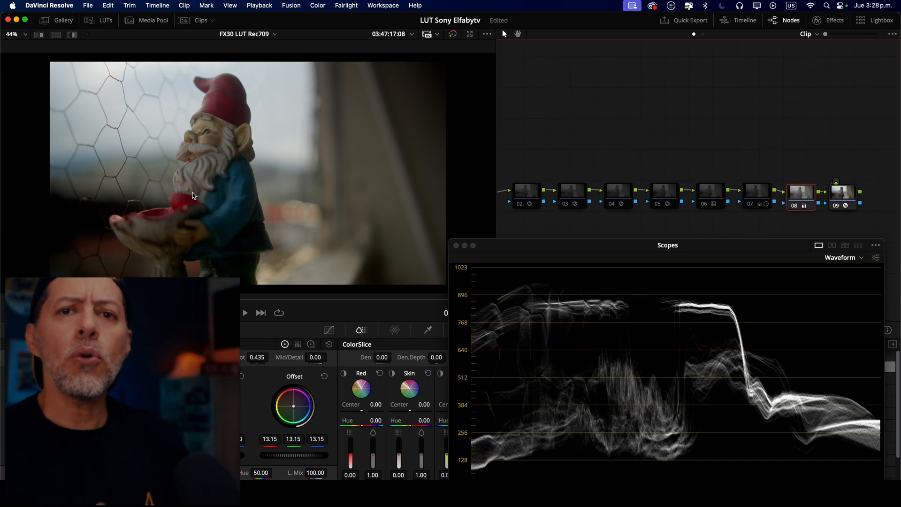
pyautogui.moveTo(204, 357); pyautogui.dragTo(214, 356)
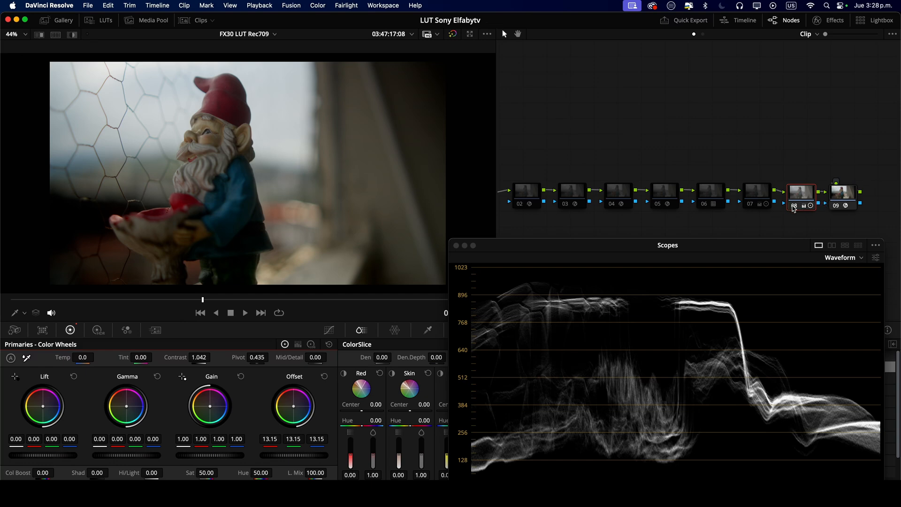
# Disable nodes 08 and 09 and enable node 07 to bring back the manual grade
pyautogui.click(792, 205)
pyautogui.click(835, 206)
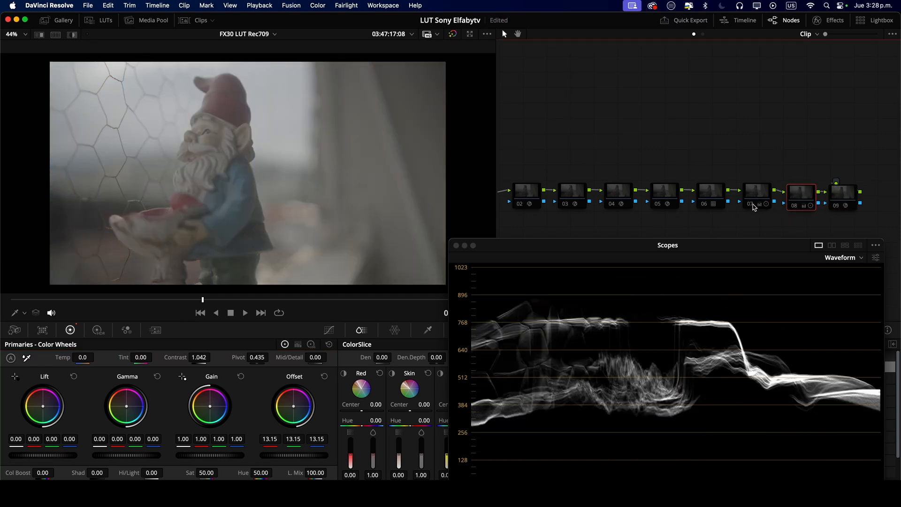
pyautogui.click(749, 205)
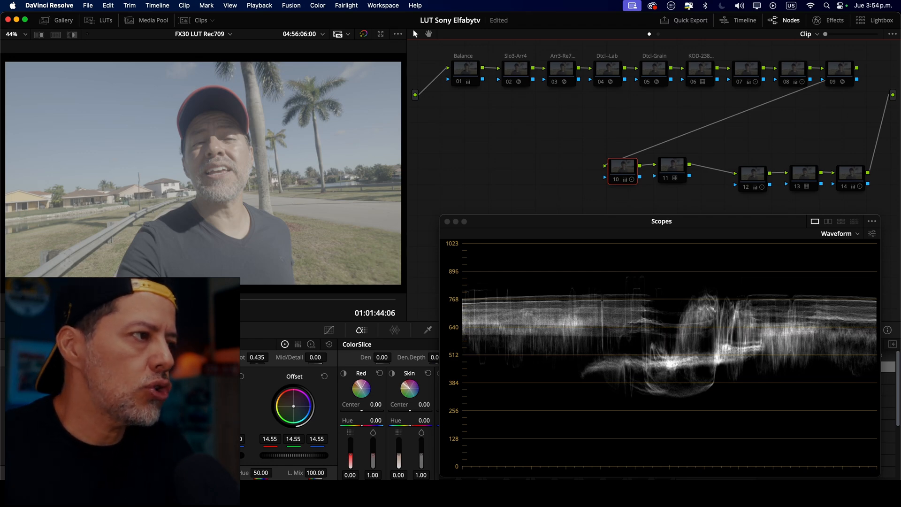
# Enable node 11 on the outdoor palm-tree clip and play the clip with it applied
pyautogui.press('space')
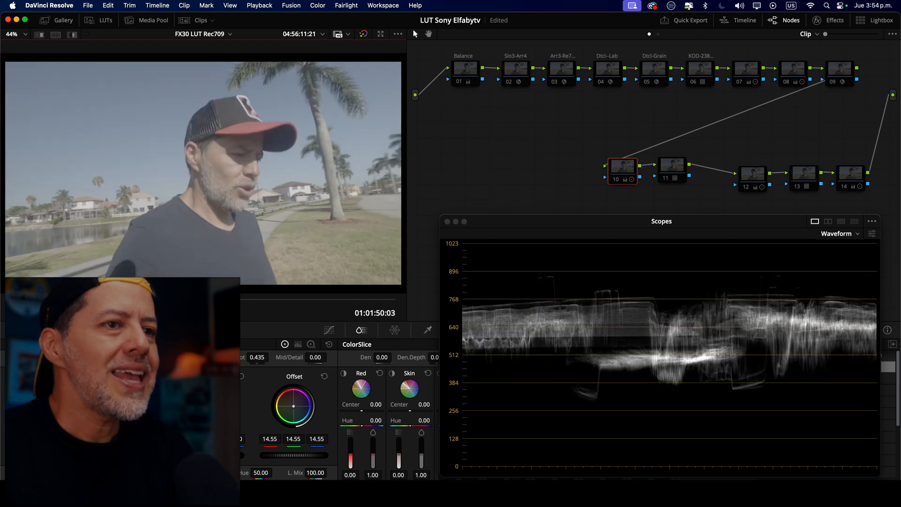
pyautogui.click(668, 169)
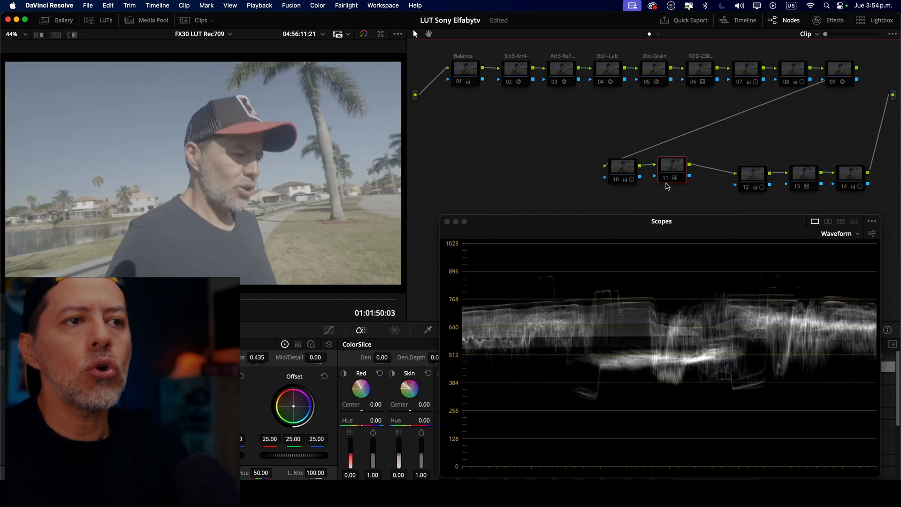
pyautogui.click(666, 180)
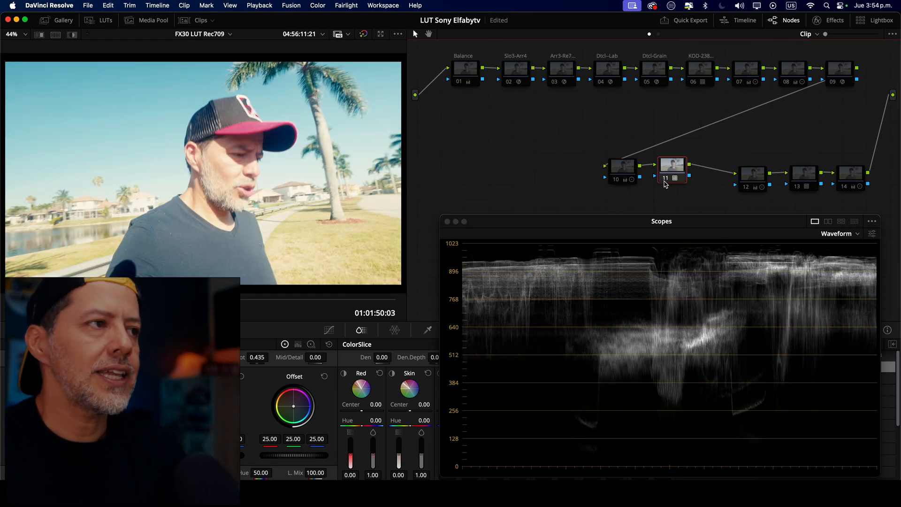
pyautogui.moveTo(202, 299); pyautogui.dragTo(227, 299)
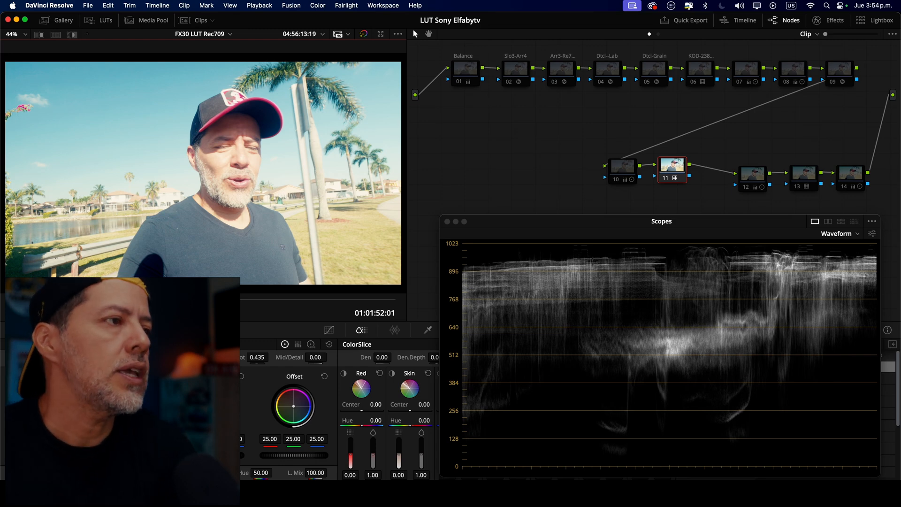
pyautogui.press('space')
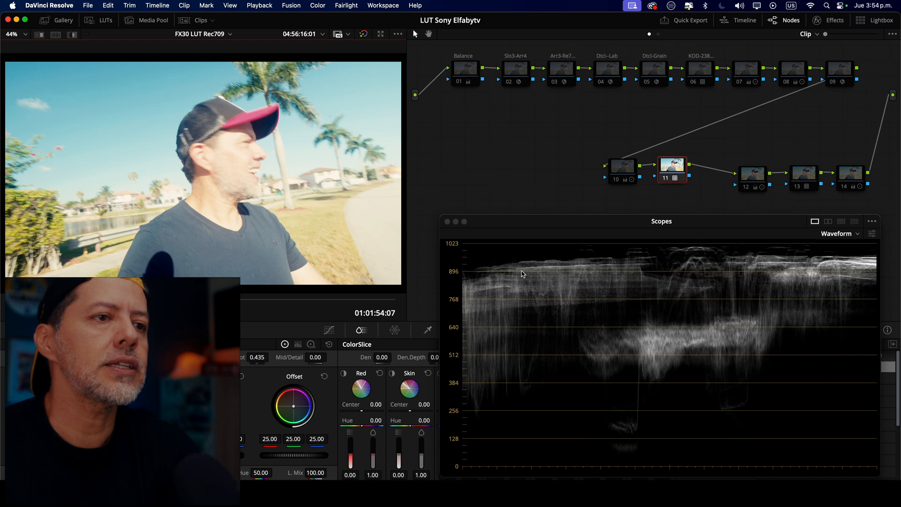
# Enable node 10, just before node 11, and reset its grade
pyautogui.moveTo(626, 166); pyautogui.dragTo(619, 169)
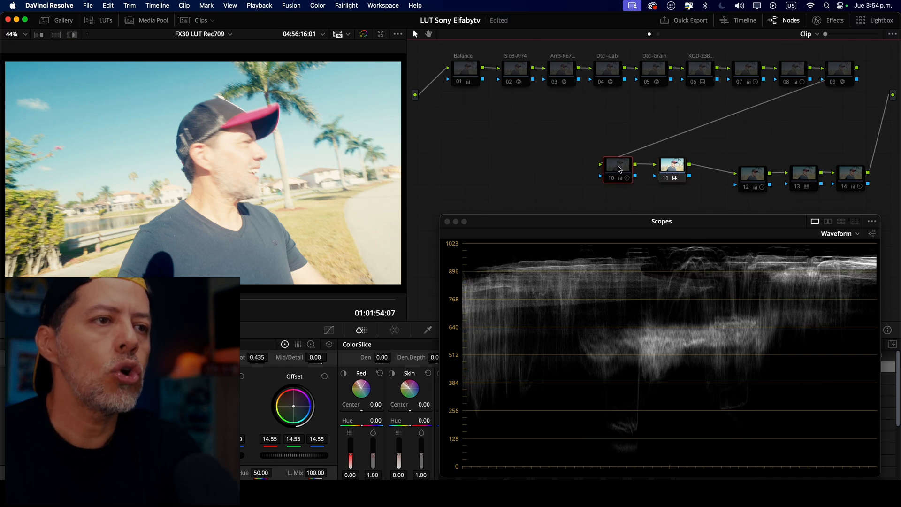
pyautogui.click(612, 180)
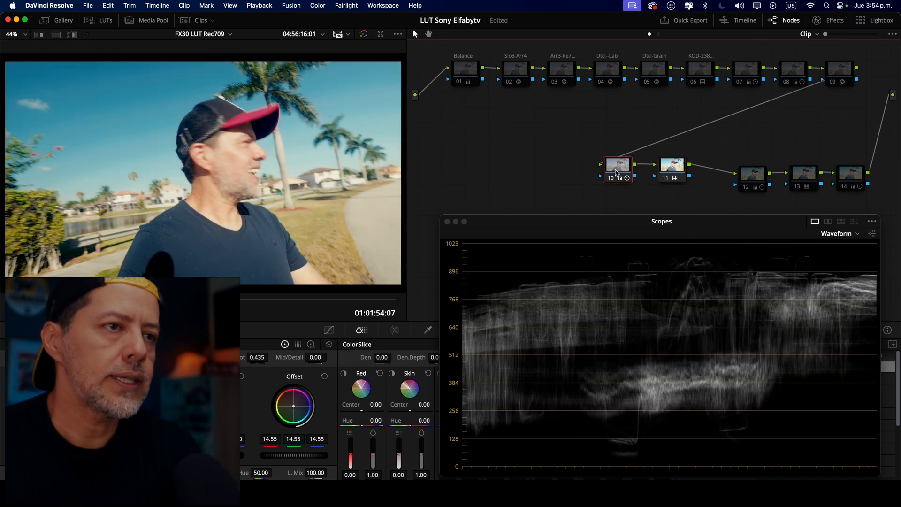
pyautogui.rightClick(616, 172)
pyautogui.click(624, 173)
pyautogui.moveTo(624, 172); pyautogui.dragTo(612, 170)
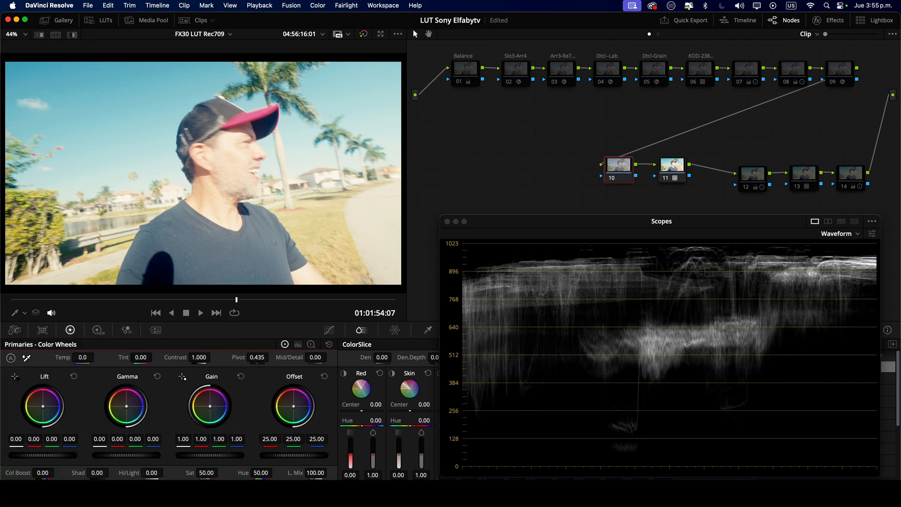
# Lower the offset of node 10 to 17.55 and compare an earlier frame with the node off and on
pyautogui.moveTo(294, 455); pyautogui.dragTo(259, 455)
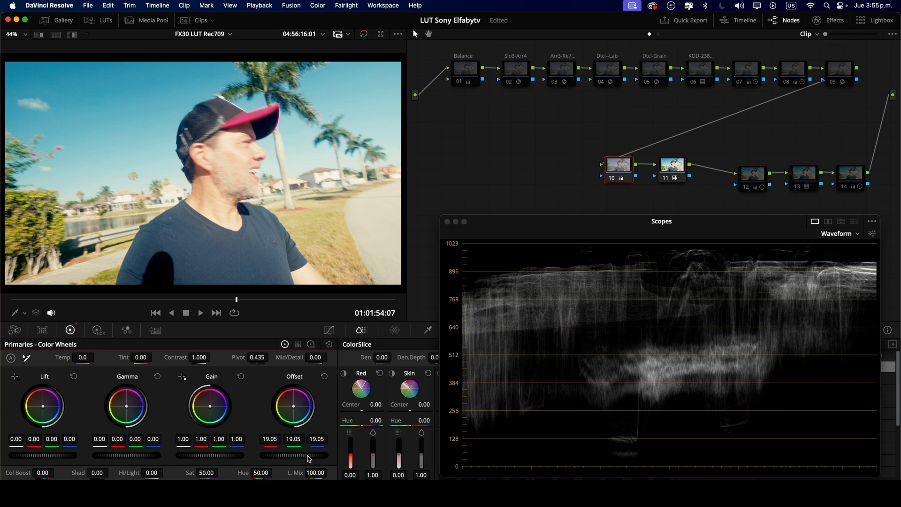
pyautogui.moveTo(294, 455); pyautogui.dragTo(286, 455)
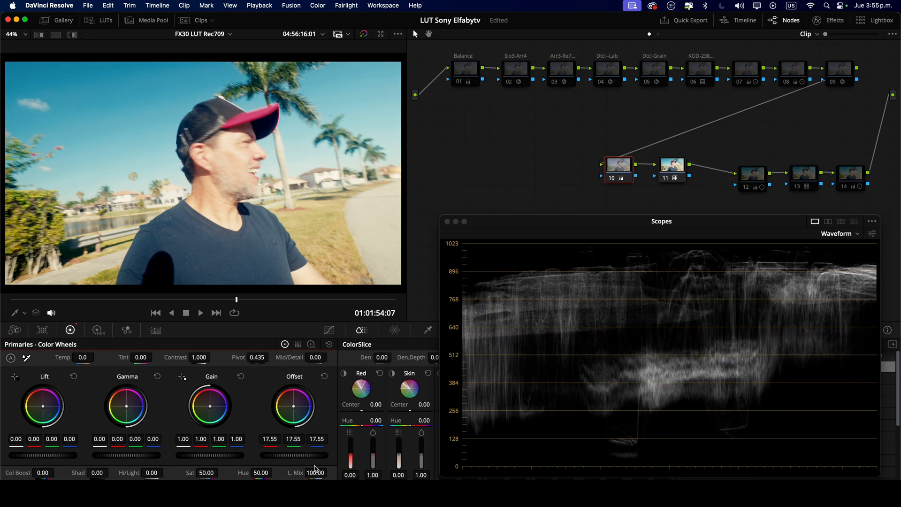
pyautogui.moveTo(236, 300); pyautogui.dragTo(166, 299)
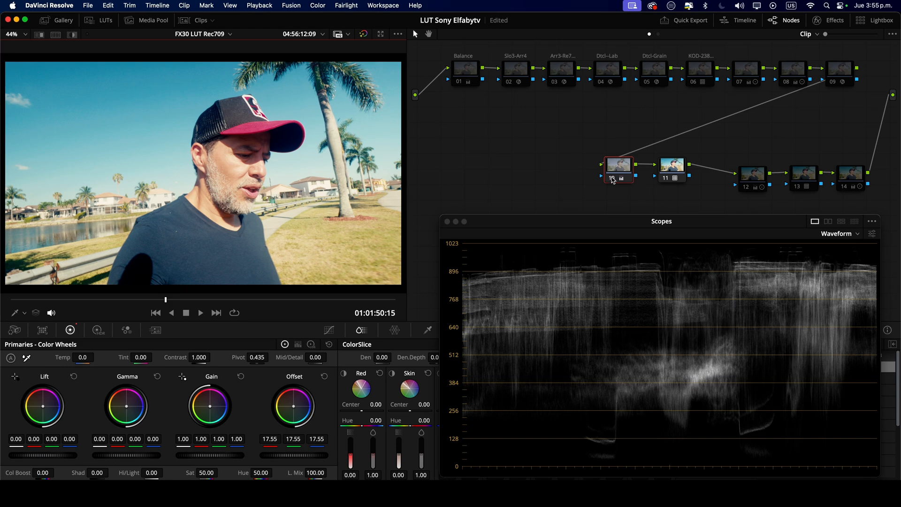
pyautogui.hotkey('ctrl', 'd')
pyautogui.hotkey('ctrl', 'd')
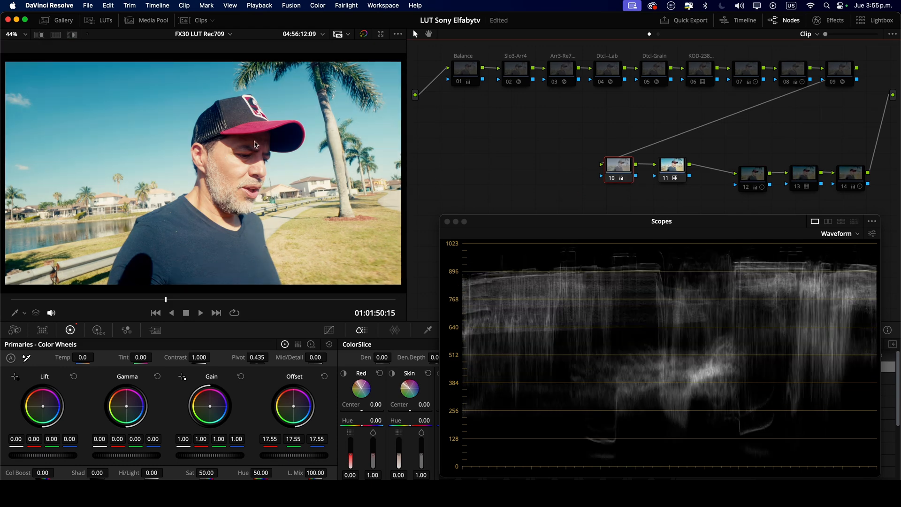
# Set the contrast of node 10 to 0.922 and check the grade on a later frame
pyautogui.moveTo(164, 303); pyautogui.dragTo(172, 300)
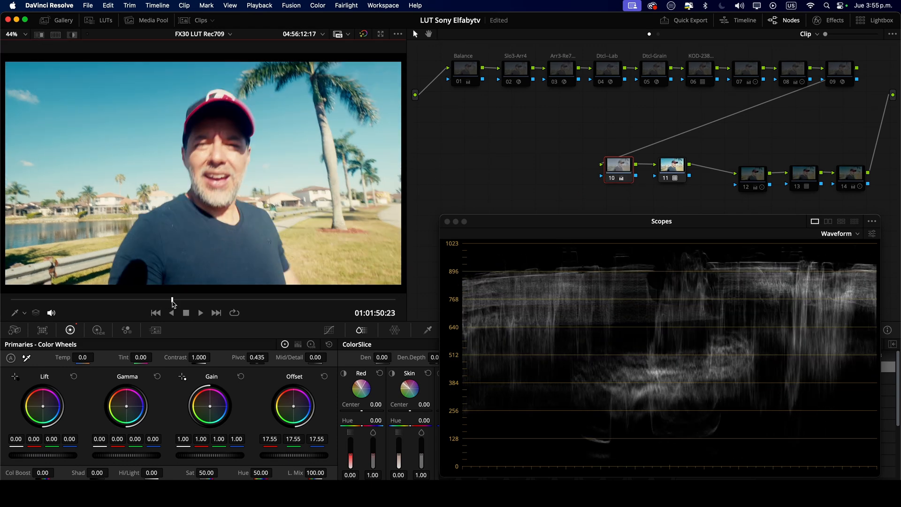
pyautogui.moveTo(200, 358); pyautogui.dragTo(186, 358)
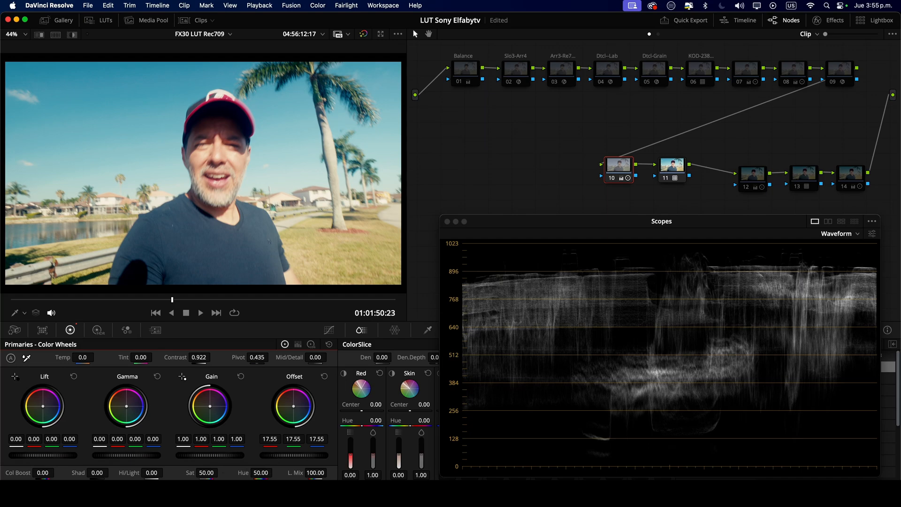
pyautogui.moveTo(174, 299); pyautogui.dragTo(271, 318)
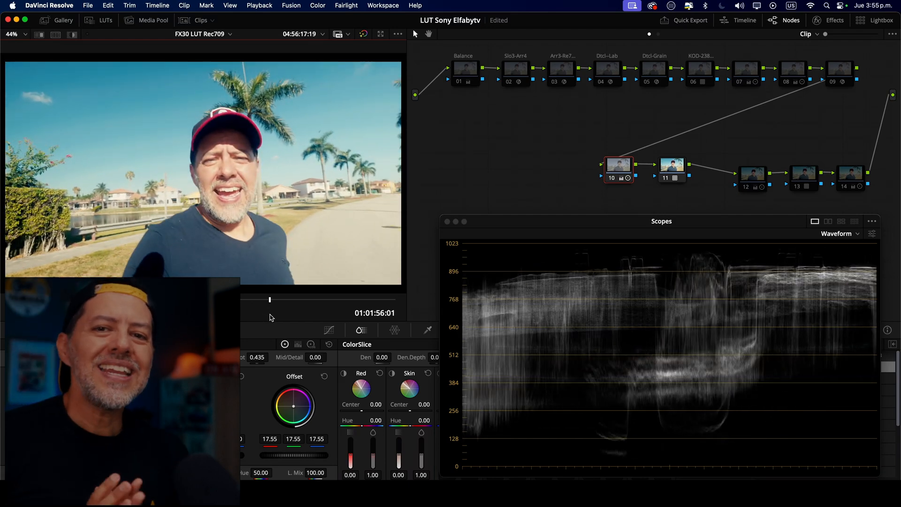